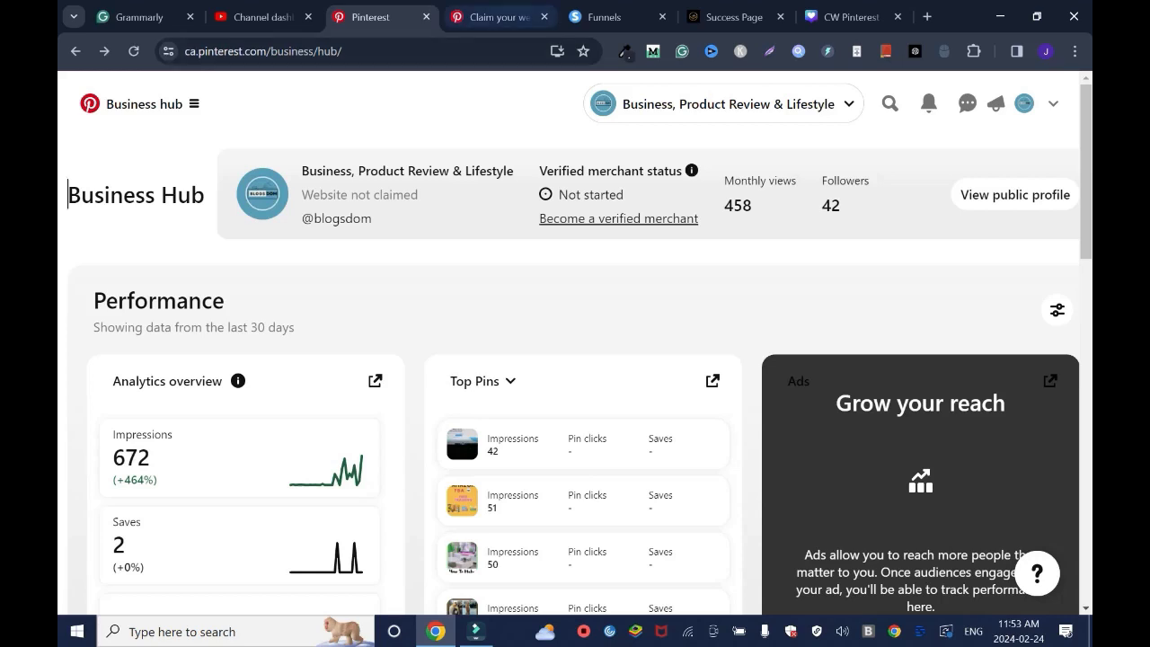
# Read the Pinterest Help Center article on claiming your website, including its benefits and the section before getting started
pyautogui.click(497, 17)
pyautogui.scroll(-2, 568, 359)
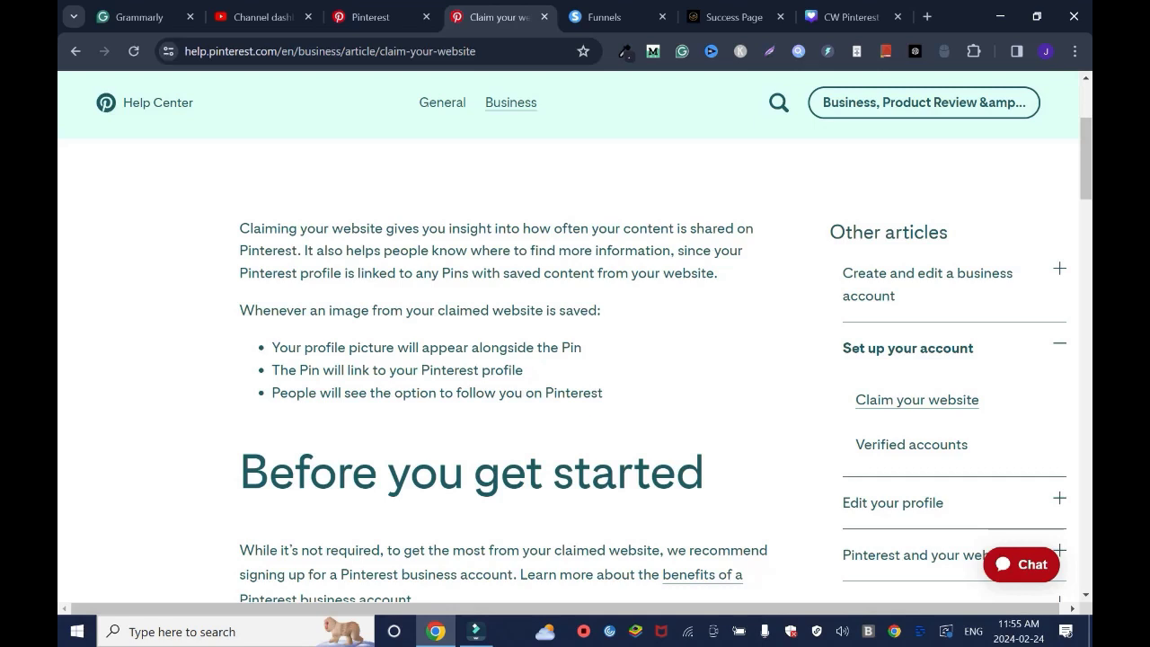
# Open the claimed accounts settings of the Pinterest business account and start a website claim
pyautogui.click(381, 17)
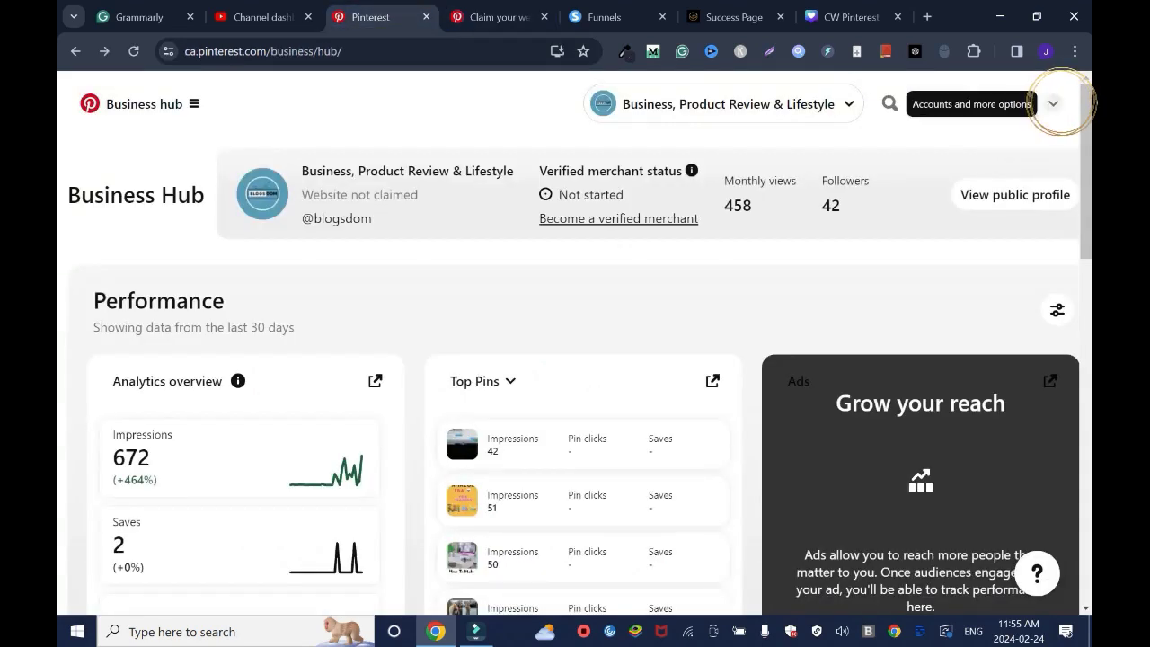
pyautogui.click(1053, 103)
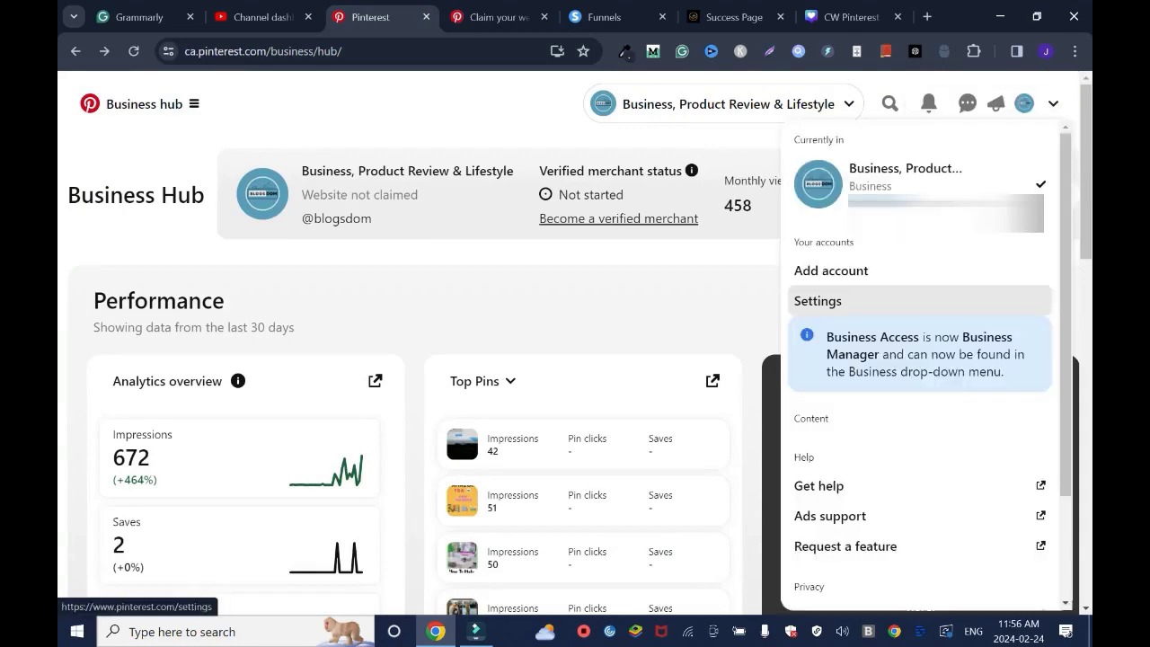
pyautogui.click(898, 172)
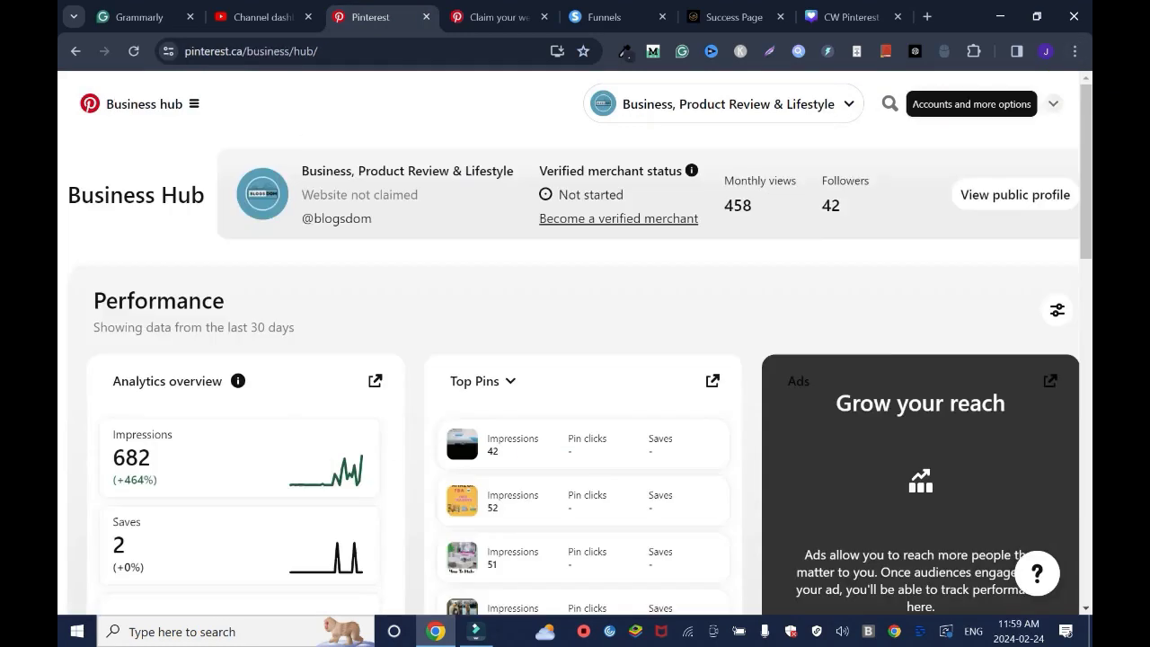
pyautogui.click(1052, 104)
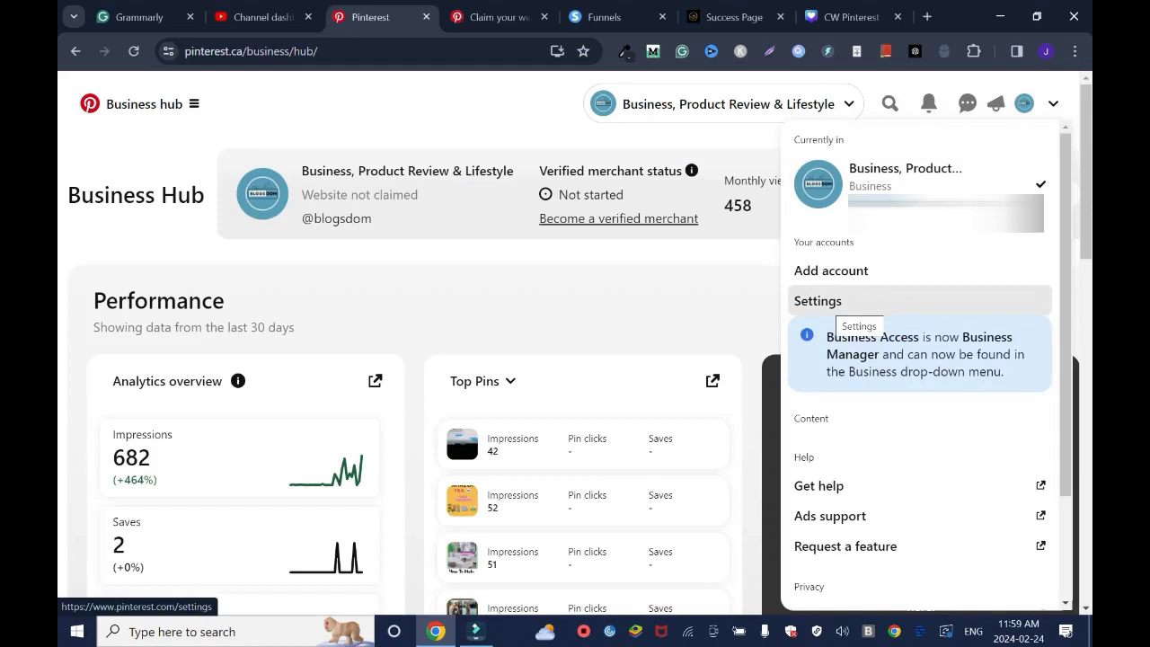
pyautogui.click(831, 304)
pyautogui.moveTo(69, 344)
pyautogui.mouseDown()
pyautogui.moveTo(211, 309)
pyautogui.moveTo(70, 348)
pyautogui.mouseUp()
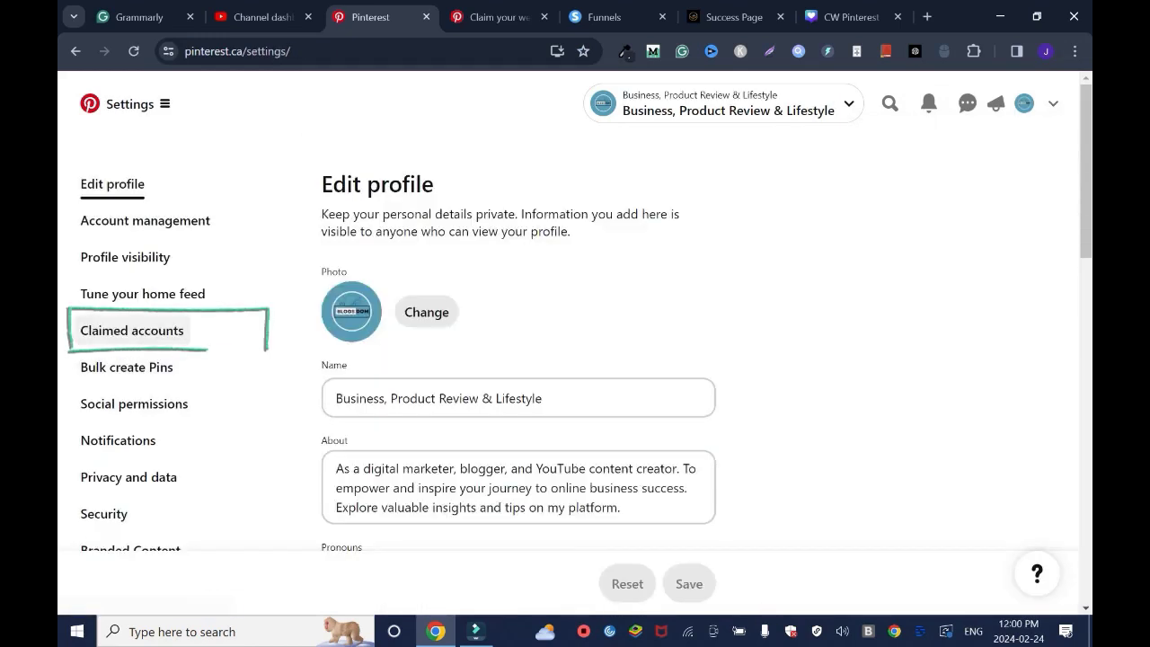
pyautogui.moveTo(207, 349); pyautogui.dragTo(266, 348)
pyautogui.click(132, 330)
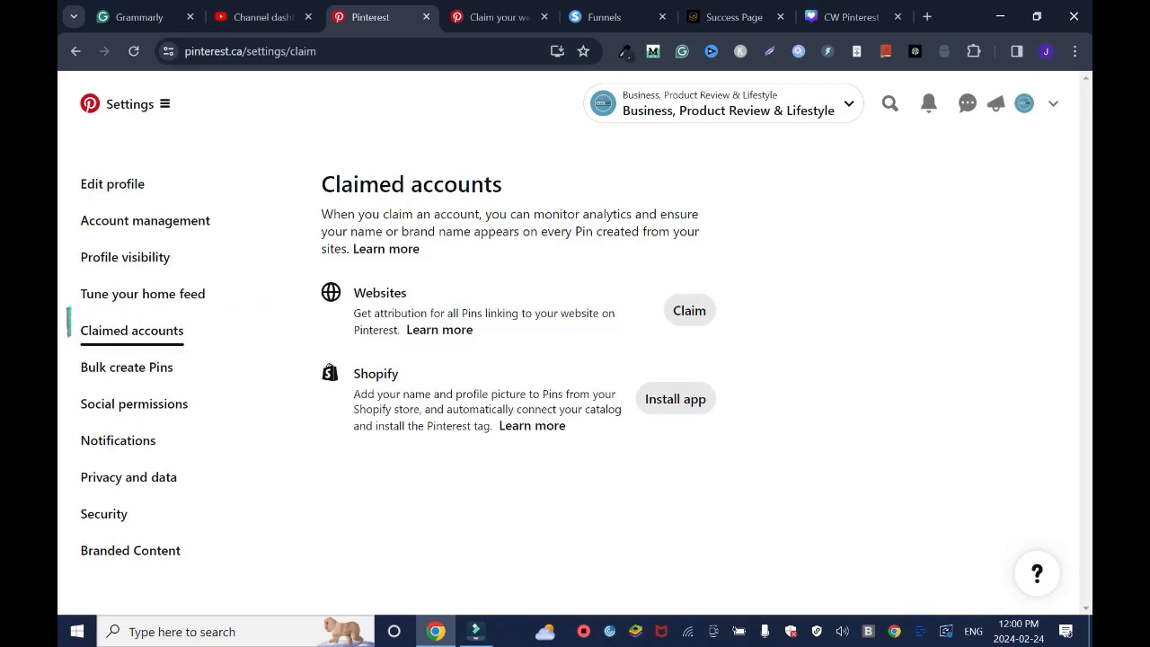
pyautogui.click(688, 310)
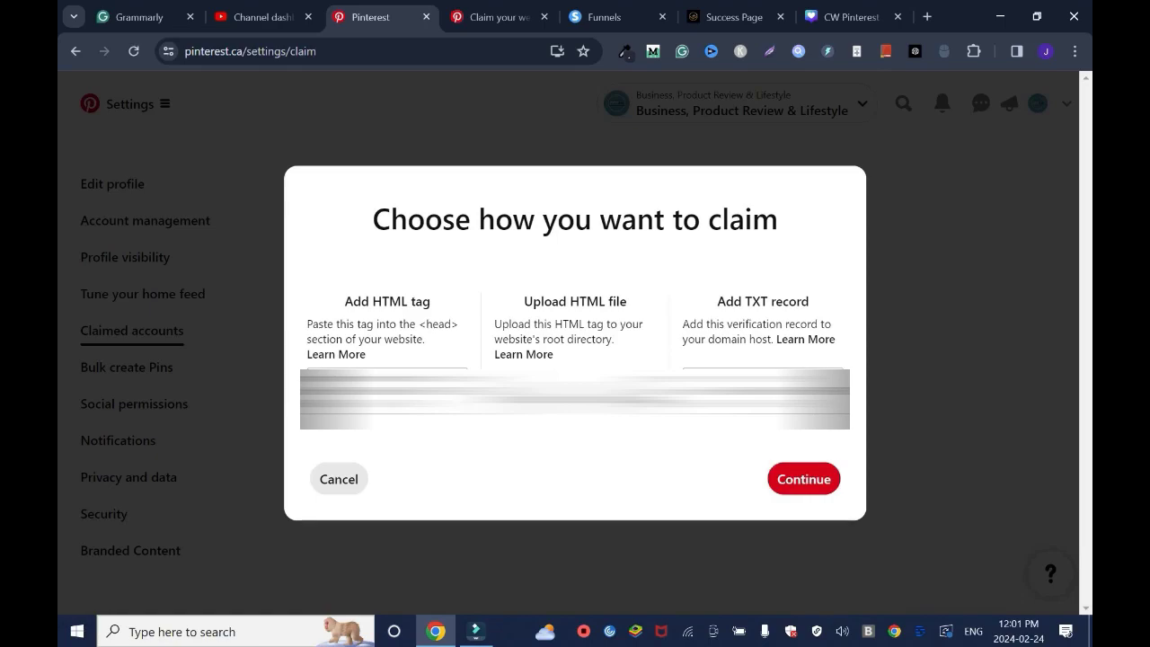
# Look over the home page of the Success Page website that is being claimed
pyautogui.click(734, 17)
pyautogui.moveTo(1085, 189); pyautogui.dragTo(1085, 547)
pyautogui.press('Home')
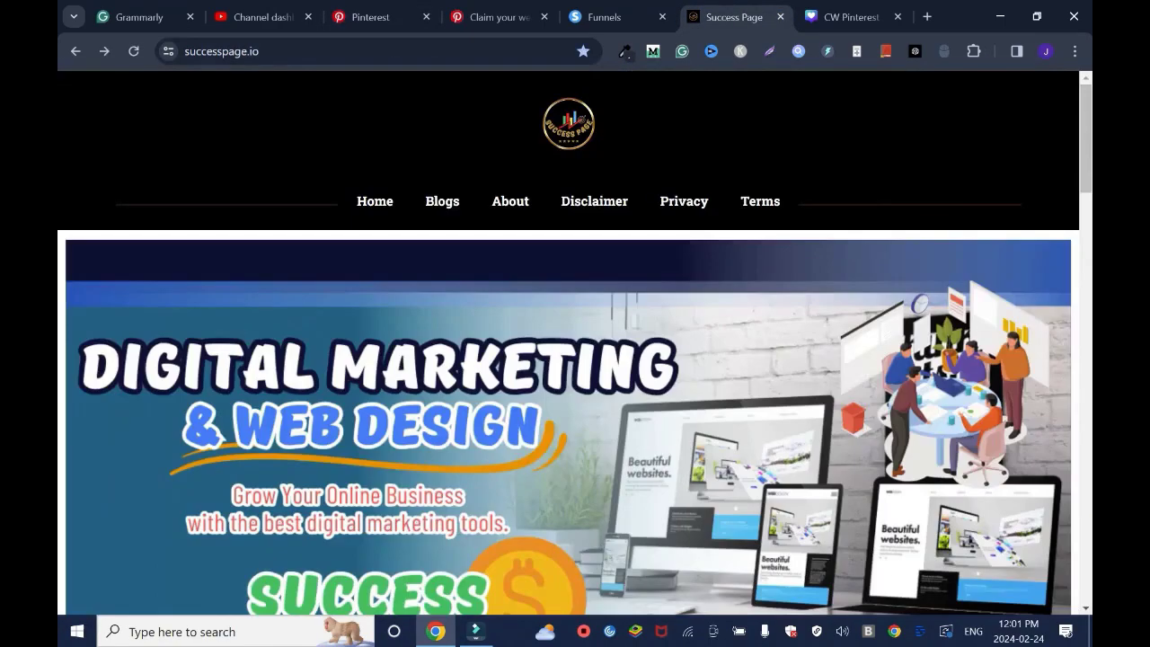
# View the systeme.io funnels list and the WordPress plugin steps in the CW Pinterest Canva design
pyautogui.hotkey('ctrl', '5')
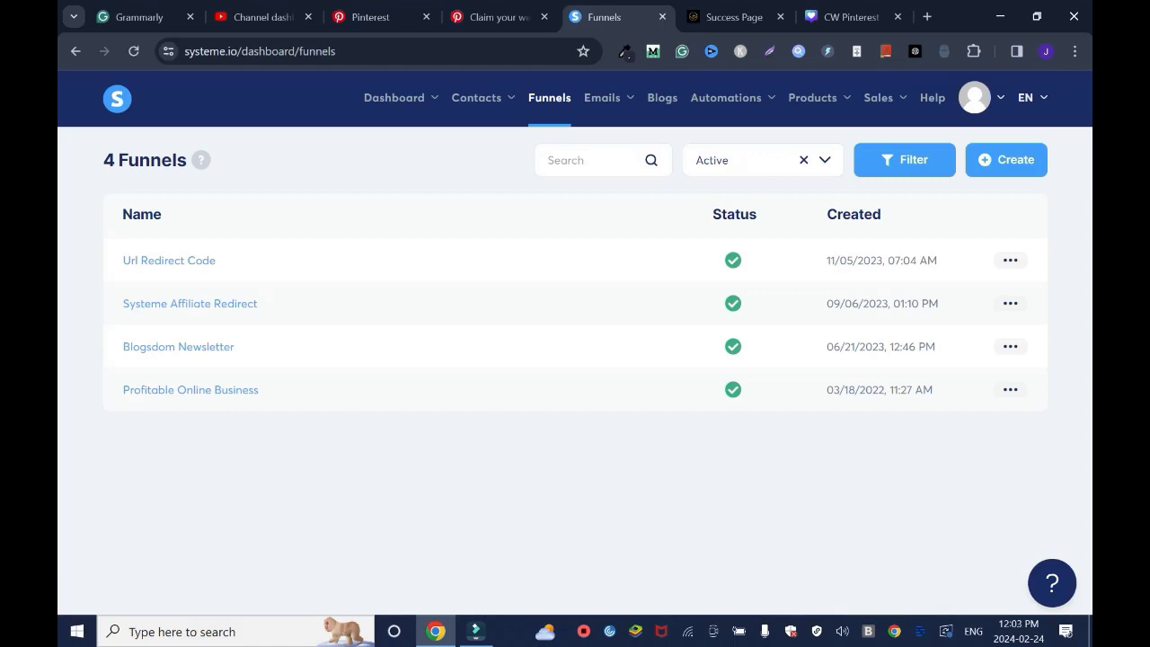
pyautogui.hotkey('ctrl', '9')
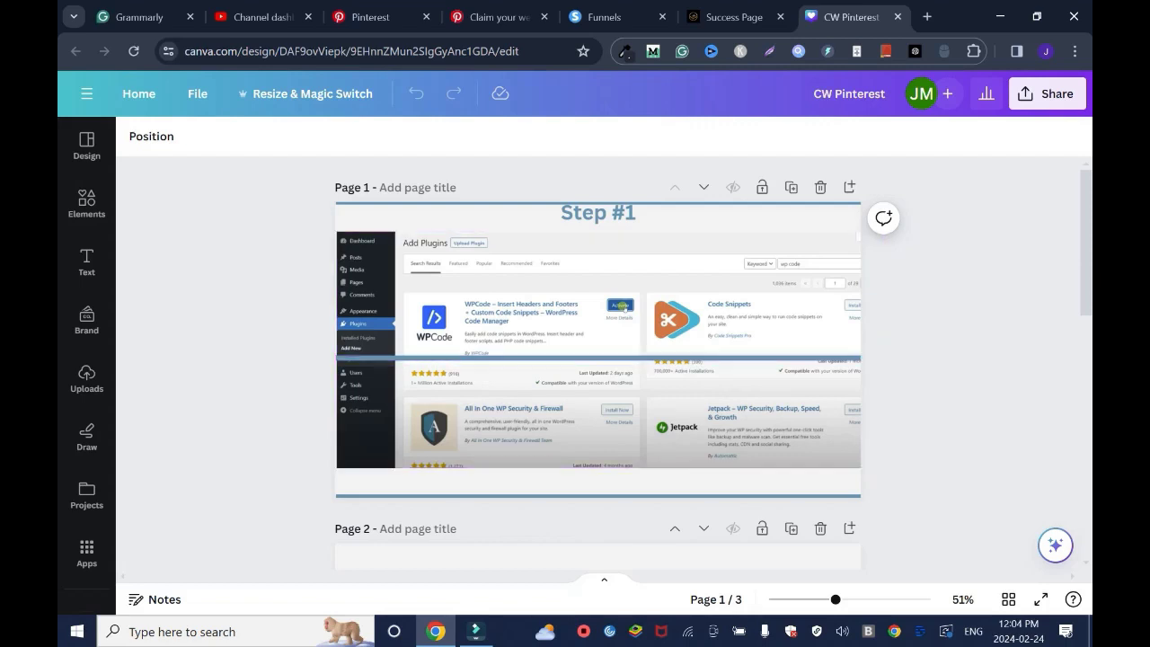
pyautogui.scroll(-4, 597, 360)
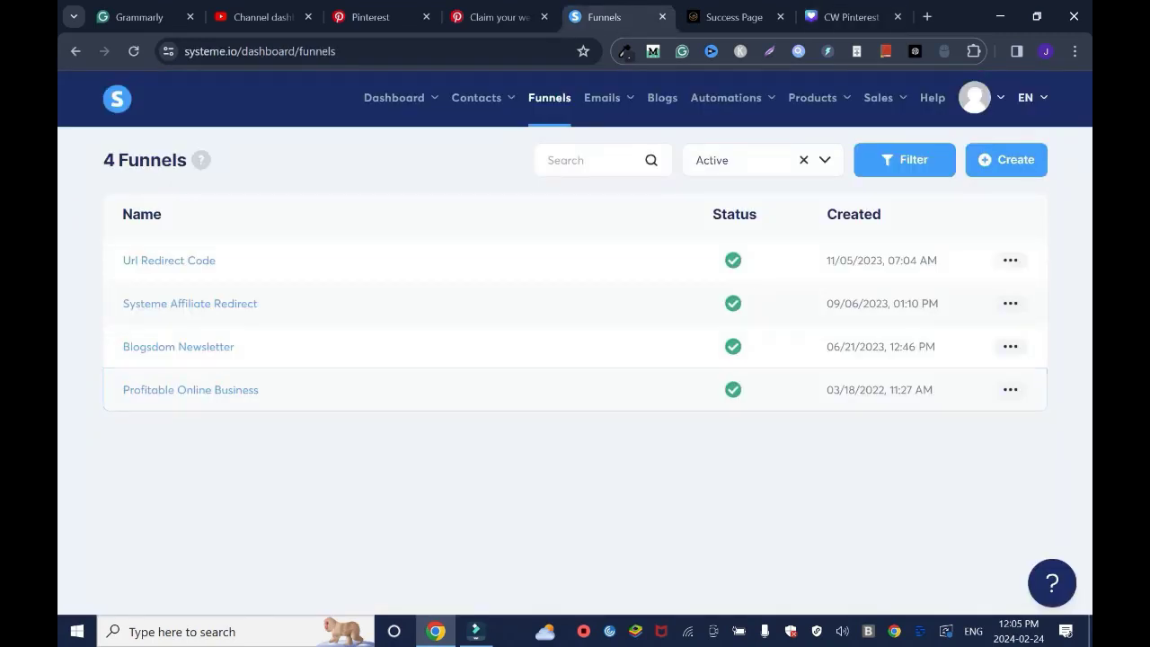
# Open the Home Page of the Success Page blog in the systeme.io page editor
pyautogui.click(662, 97)
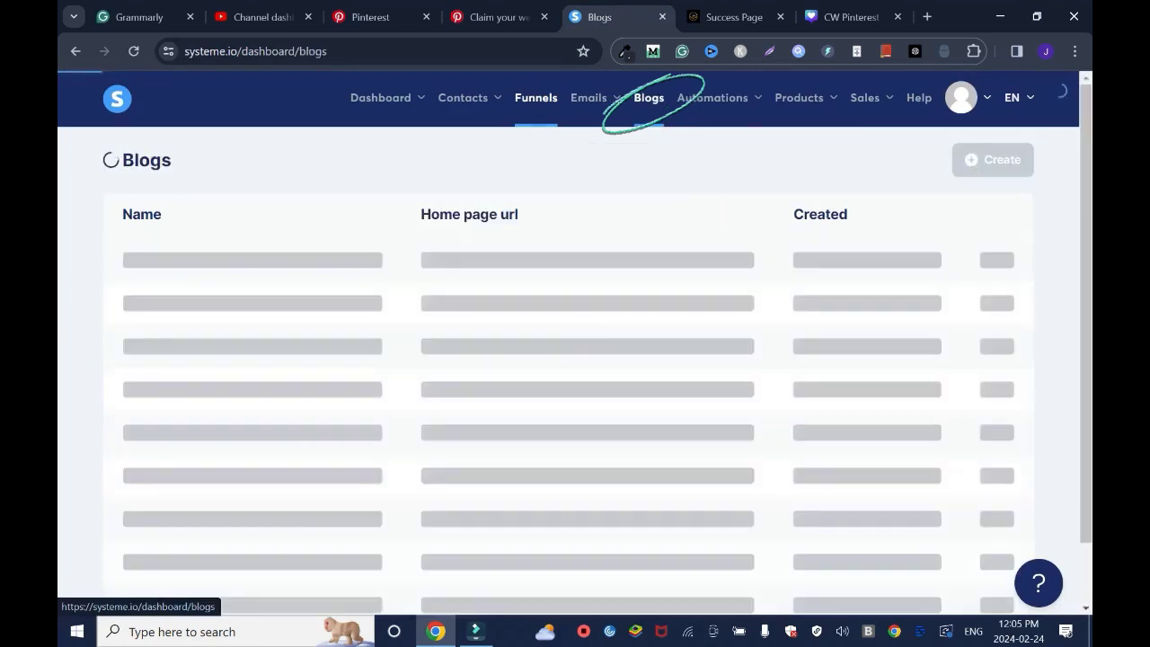
pyautogui.moveTo(184, 361)
pyautogui.mouseDown()
pyautogui.moveTo(123, 362)
pyautogui.moveTo(179, 361)
pyautogui.mouseUp()
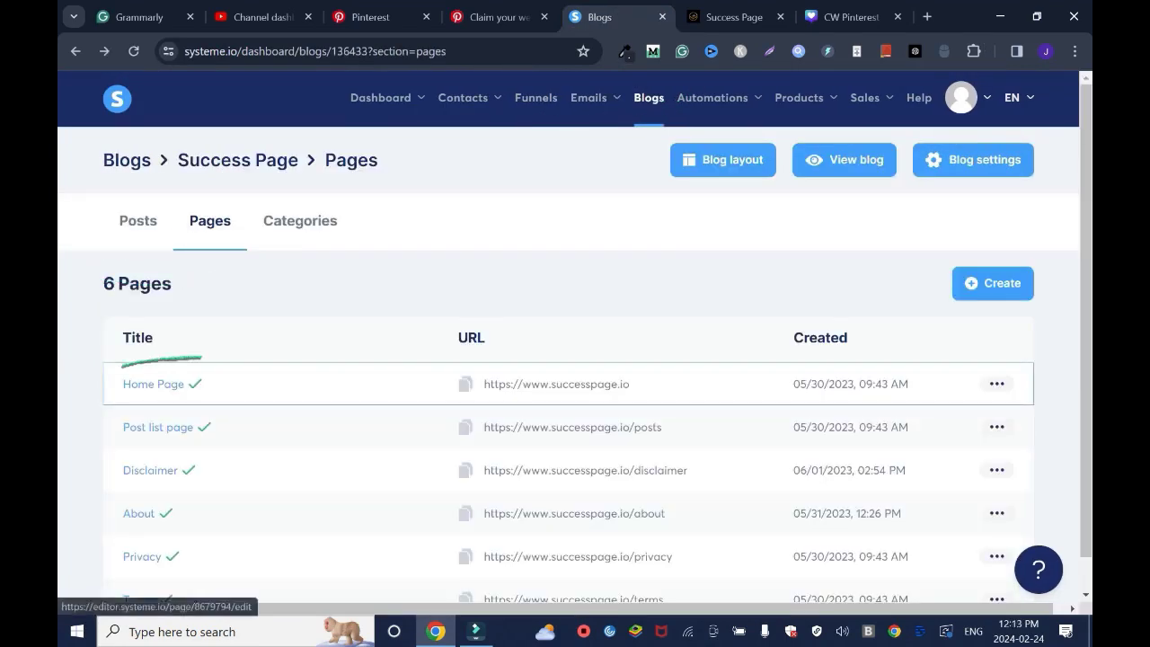
pyautogui.click(154, 383)
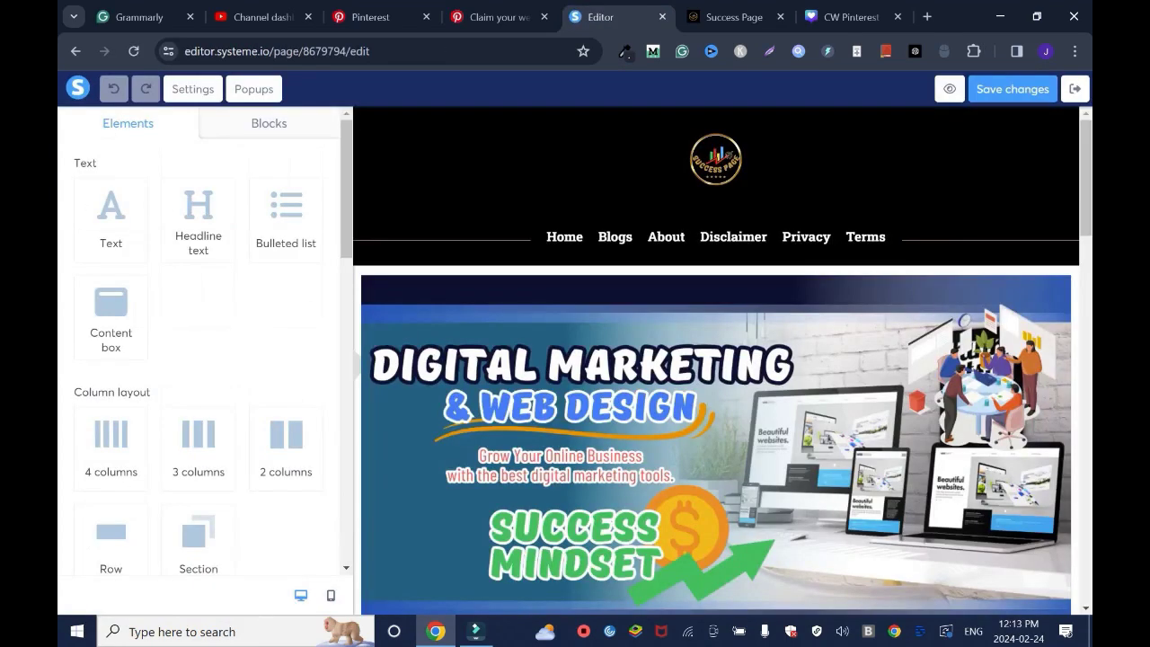
# Paste Pinterest's HTML verification tag on line 3 of the page's header code, below the existing meta tag, and save the code
pyautogui.click(199, 89)
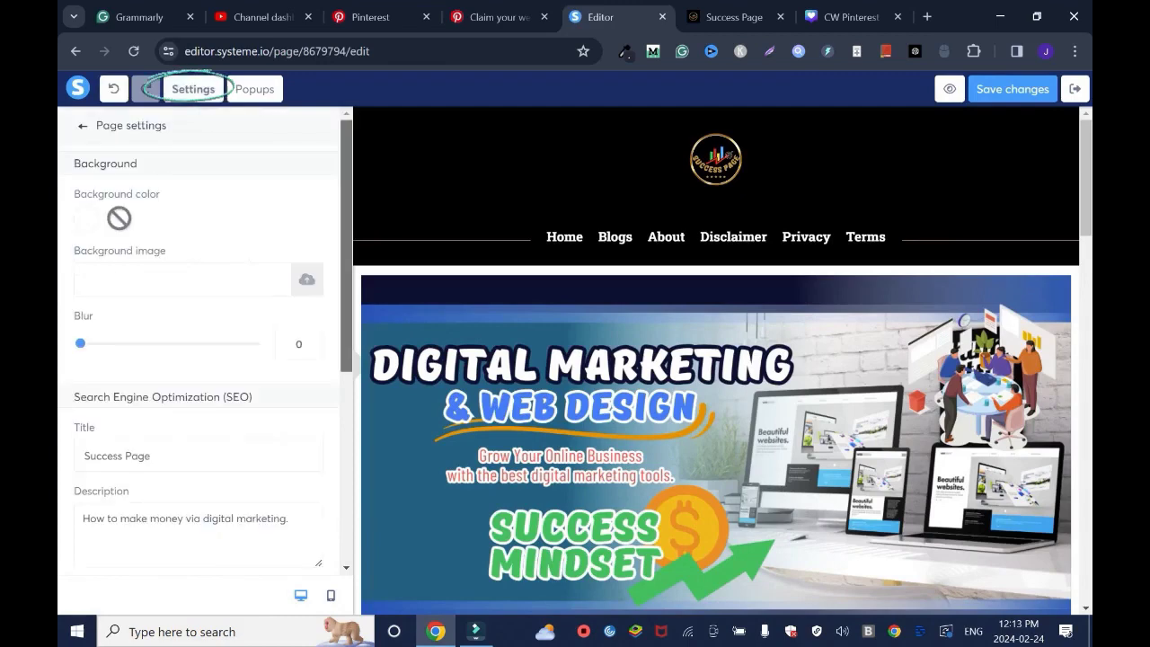
pyautogui.scroll(-2, 197, 341)
pyautogui.scroll(-2, 198, 342)
pyautogui.click(118, 522)
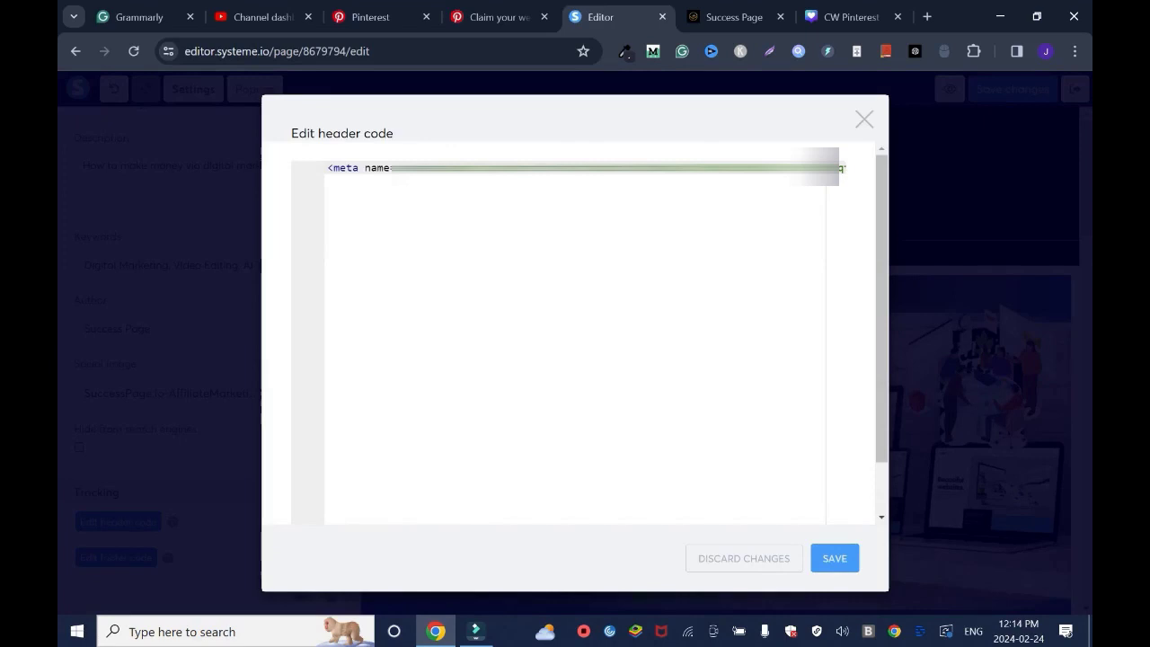
pyautogui.hscroll(2, 584, 342)
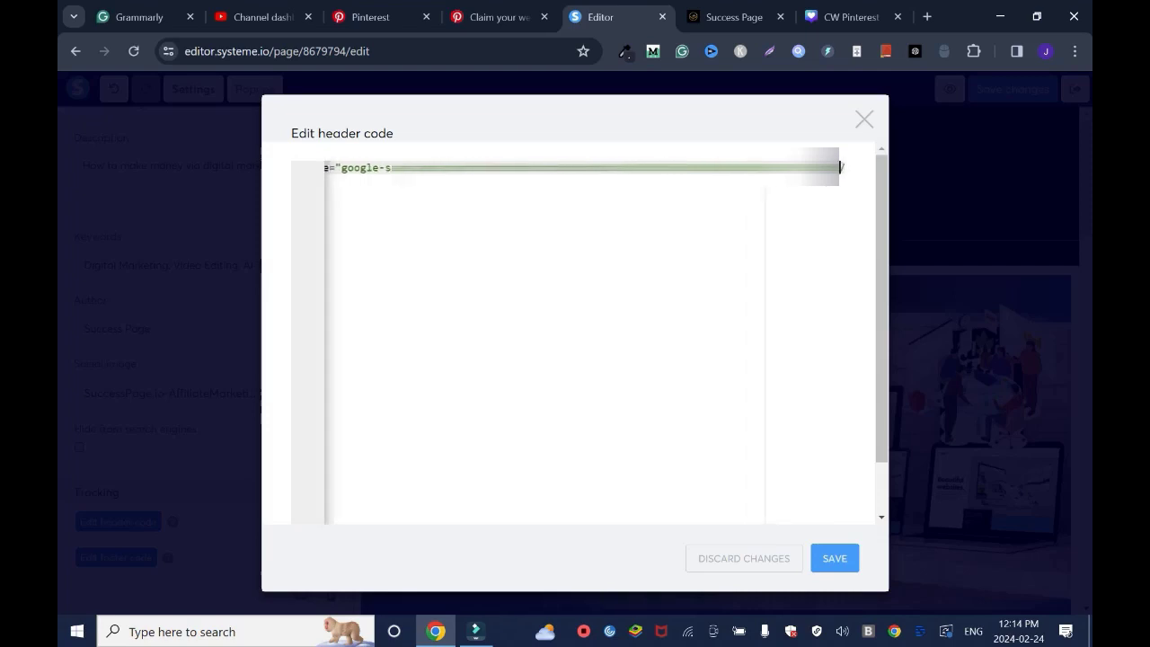
pyautogui.press('Return')
pyautogui.press('Return')
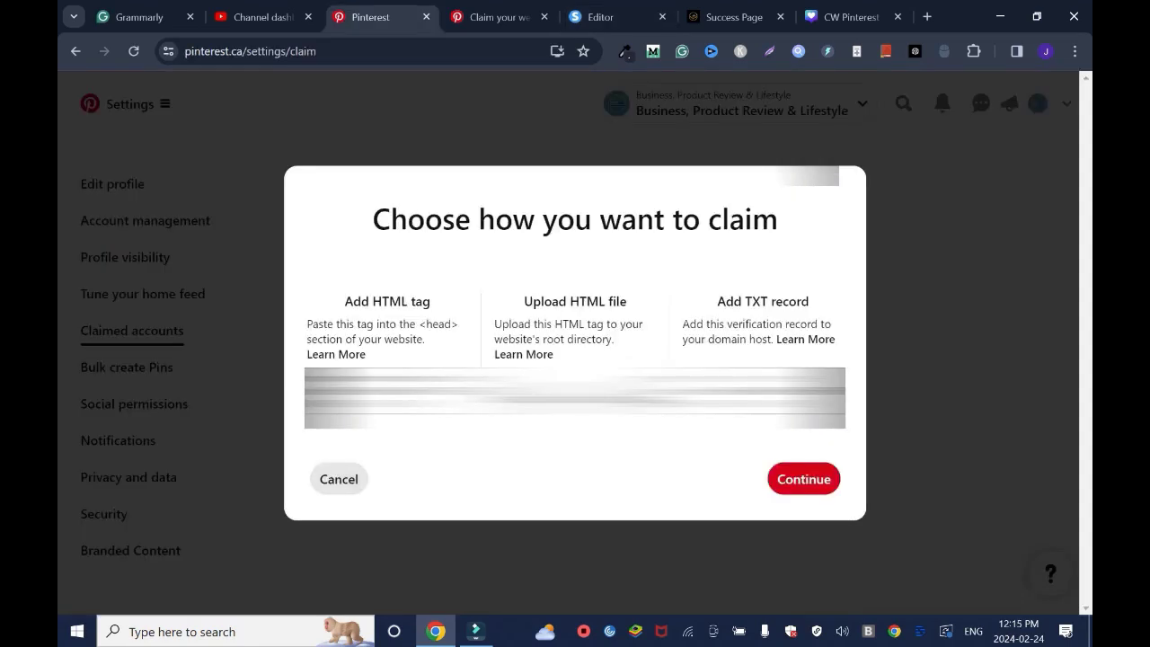
pyautogui.hotkey('ctrl', '5')
pyautogui.hotkey('ctrl', 'v')
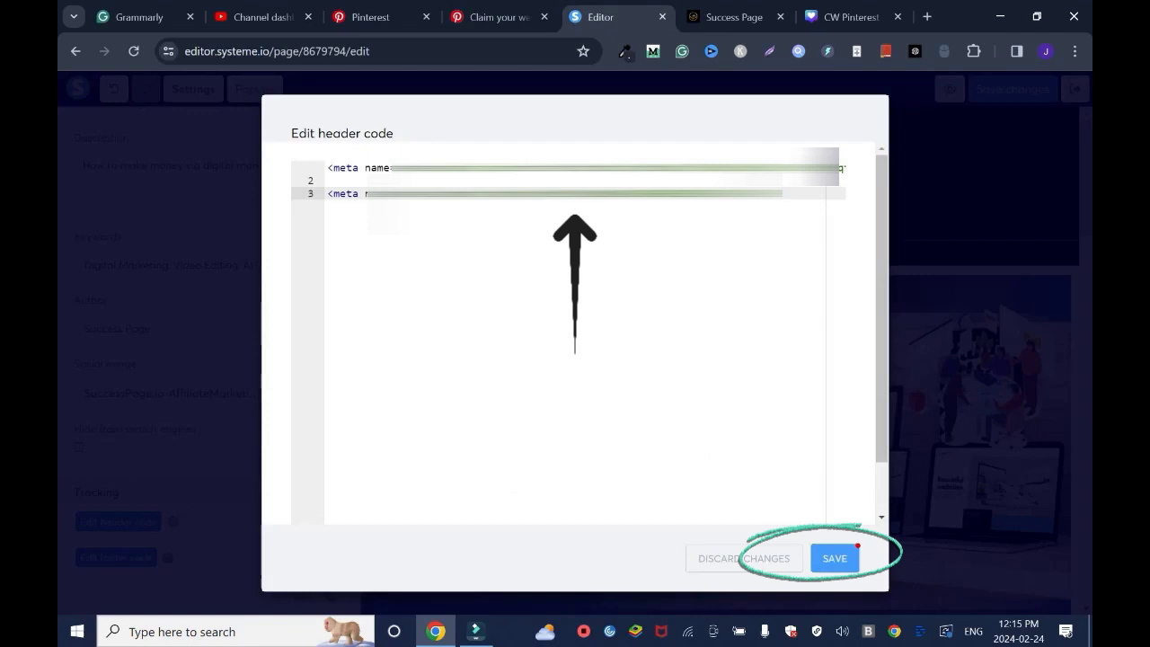
pyautogui.click(853, 550)
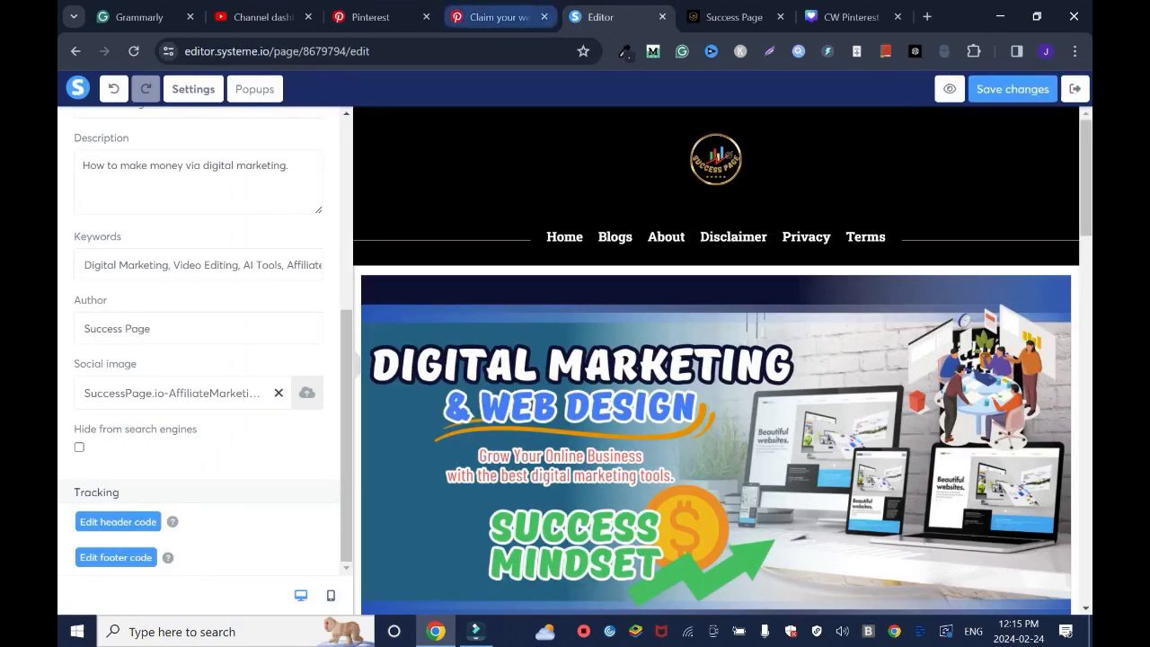
pyautogui.click(373, 17)
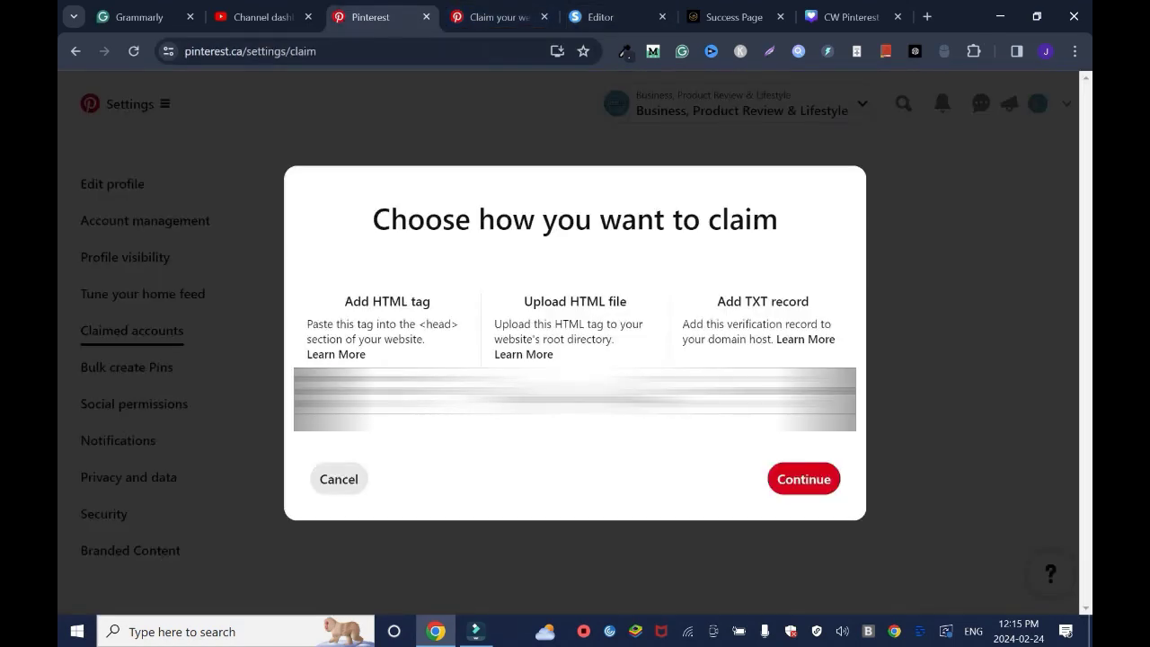
pyautogui.click(803, 478)
pyautogui.hotkey('ctrl', '6')
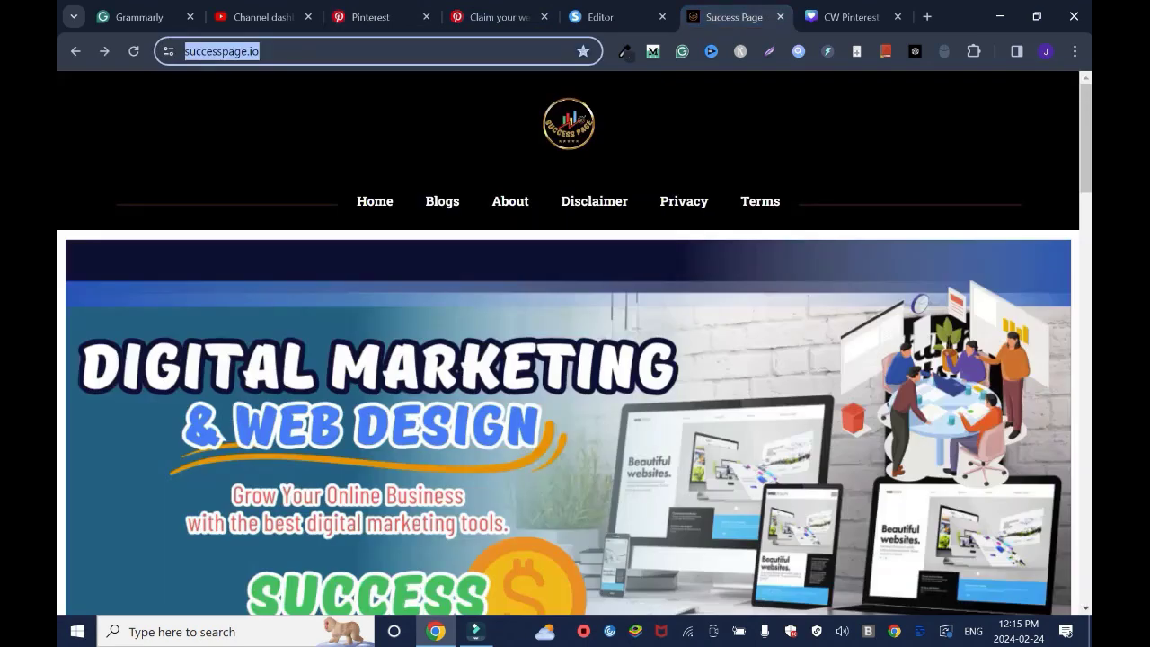
pyautogui.moveTo(329, 51); pyautogui.dragTo(185, 51)
pyautogui.hotkey('ctrl', 'c')
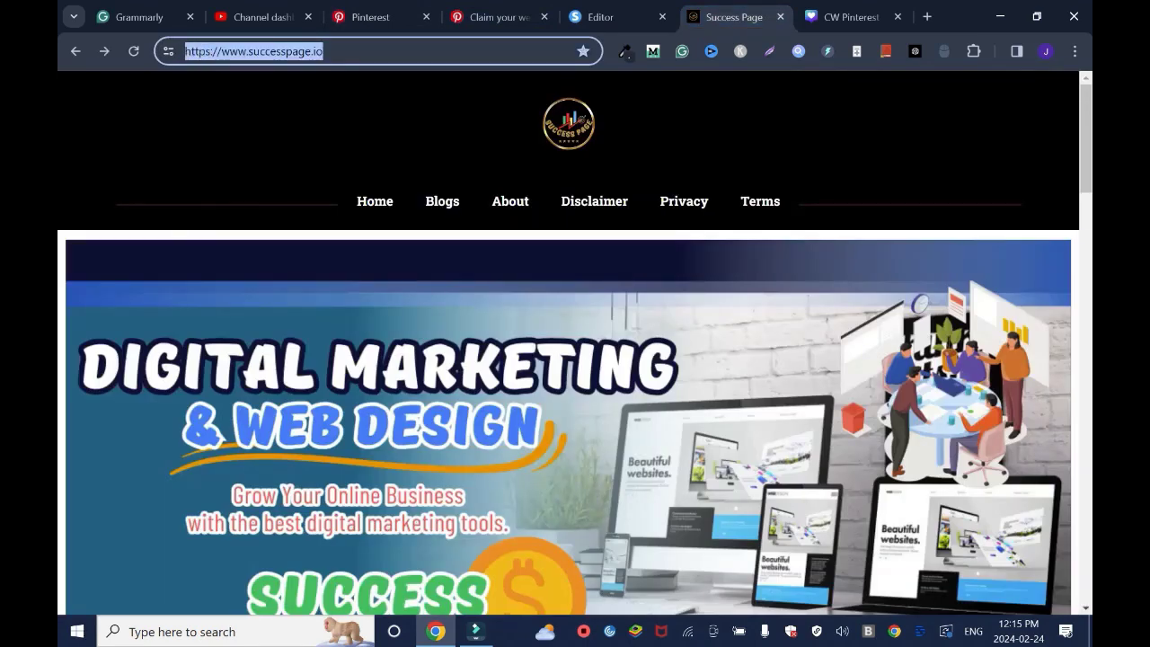
pyautogui.click(374, 17)
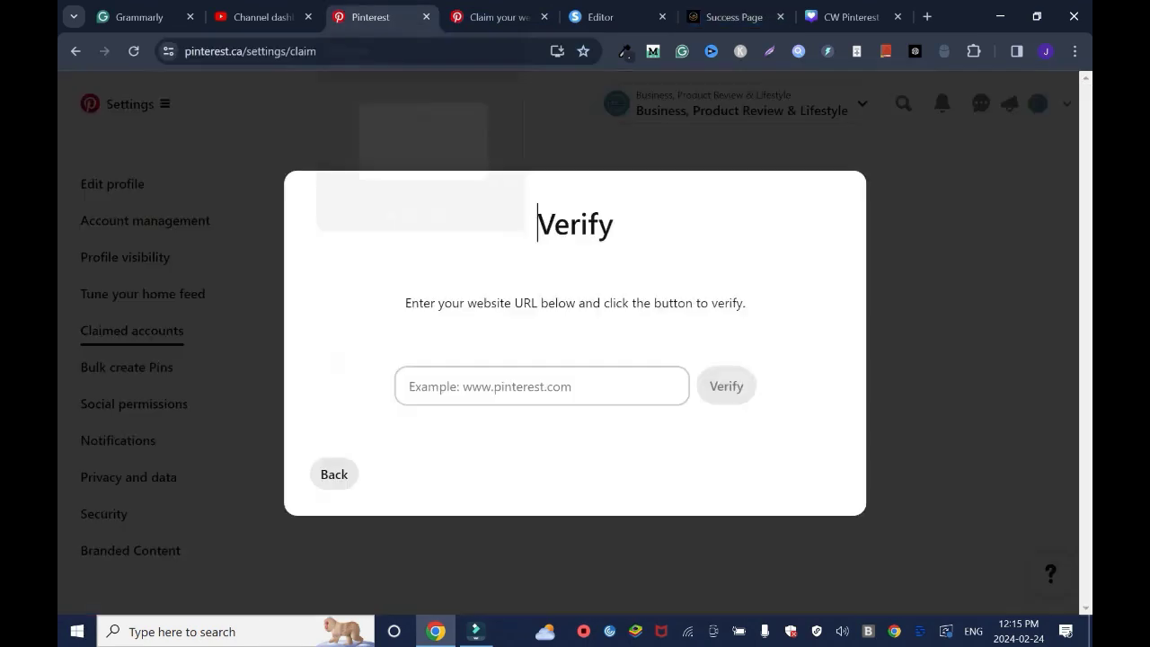
pyautogui.click(541, 385)
pyautogui.hotkey('ctrl', 'v')
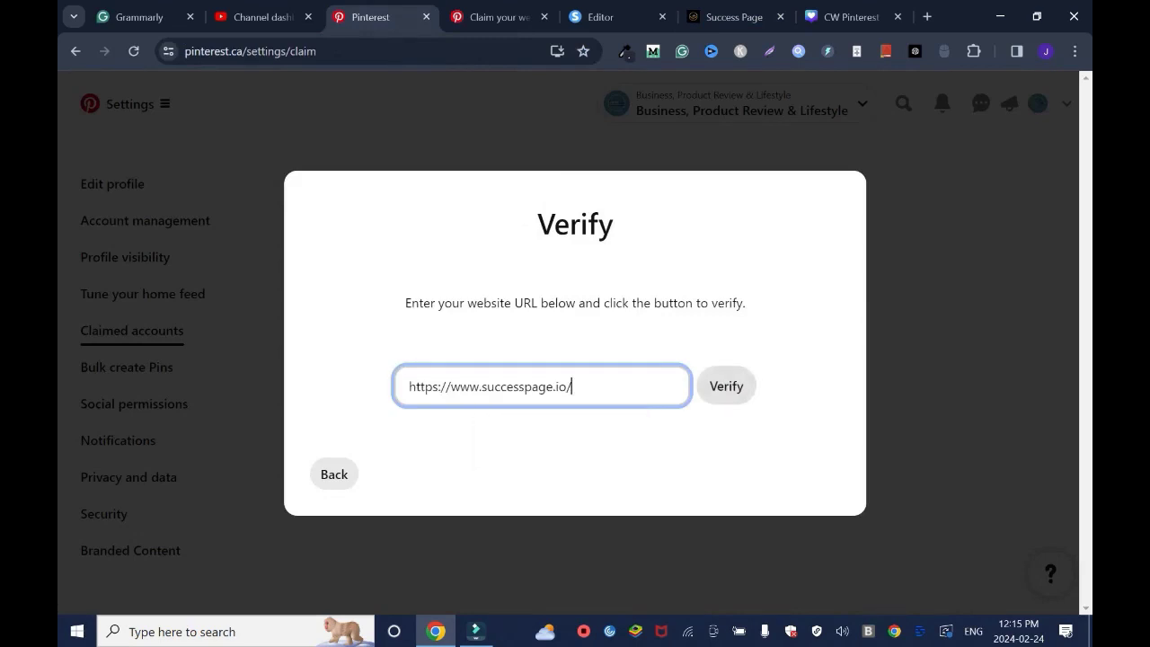
pyautogui.press('Return')
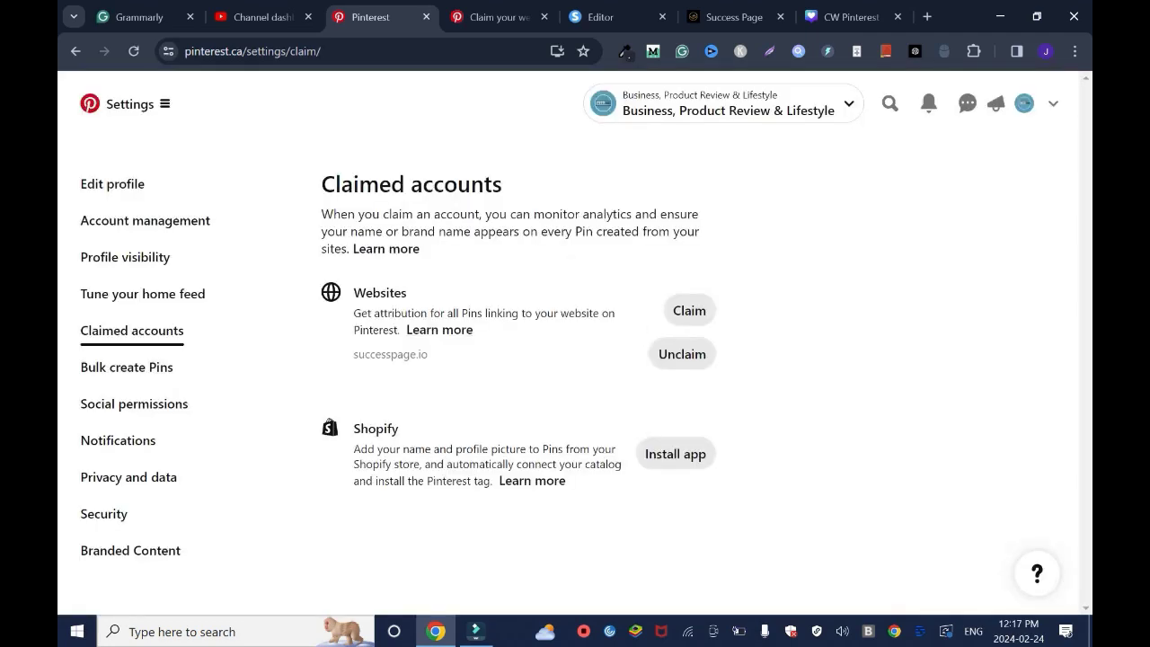
# Open the business account's Pinterest profile and check the claimed website shown there
pyautogui.click(1024, 104)
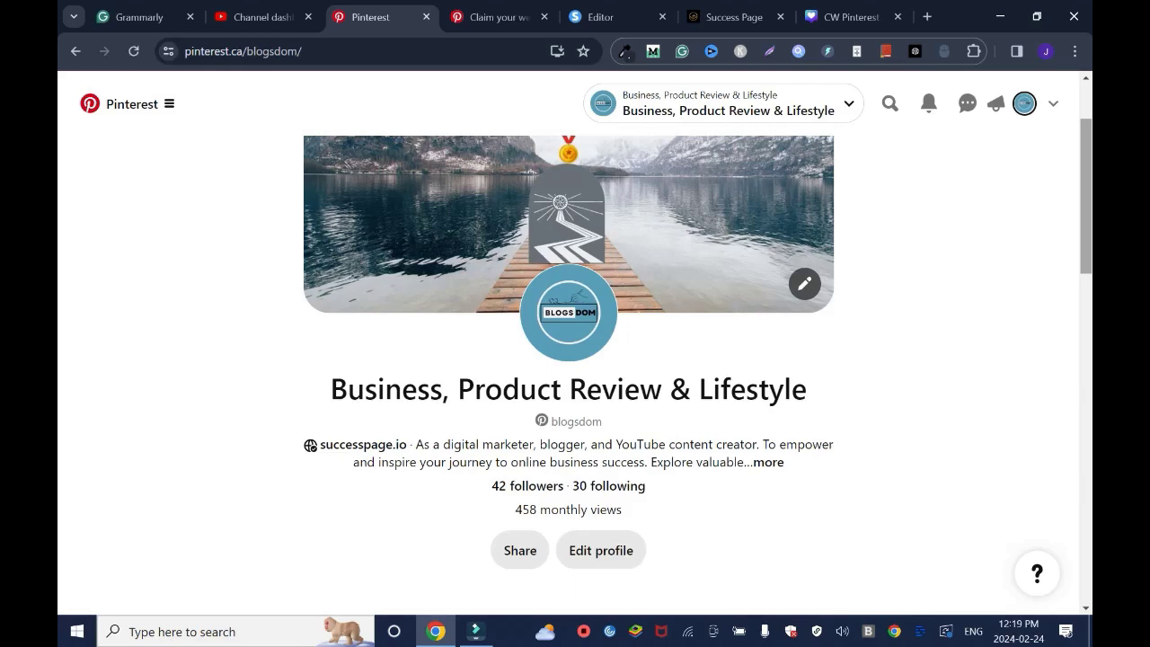
pyautogui.scroll(2, 569, 359)
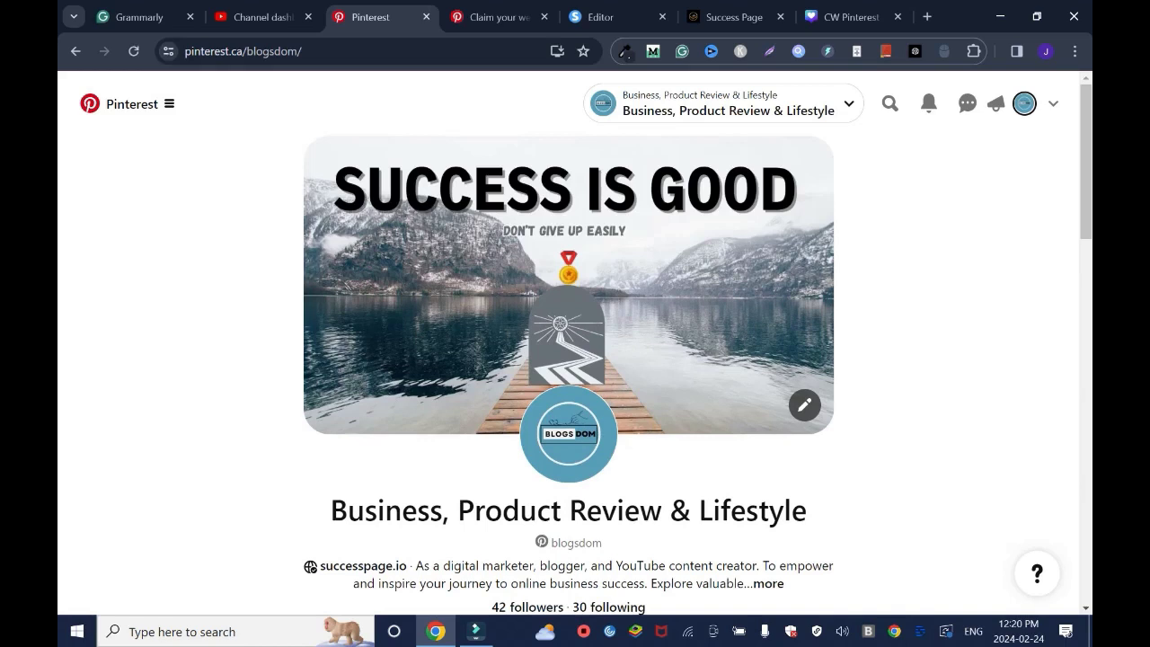